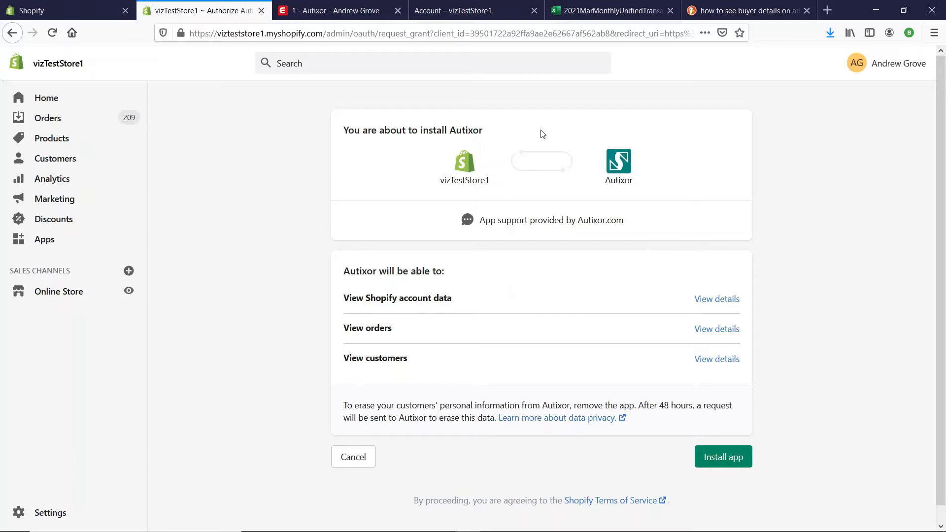
- Install the Autixor app in the Shopify store and approve its subscription by starting the free trial
click(47, 10)
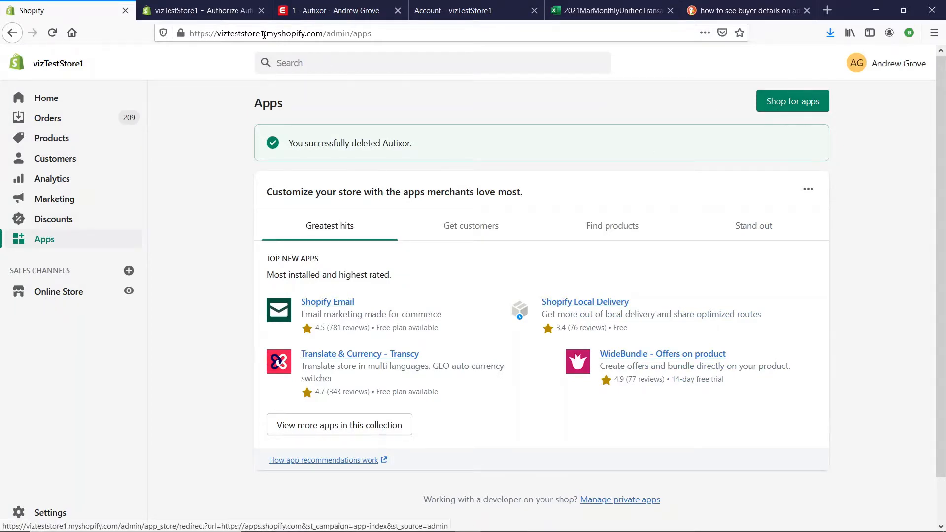
click(206, 8)
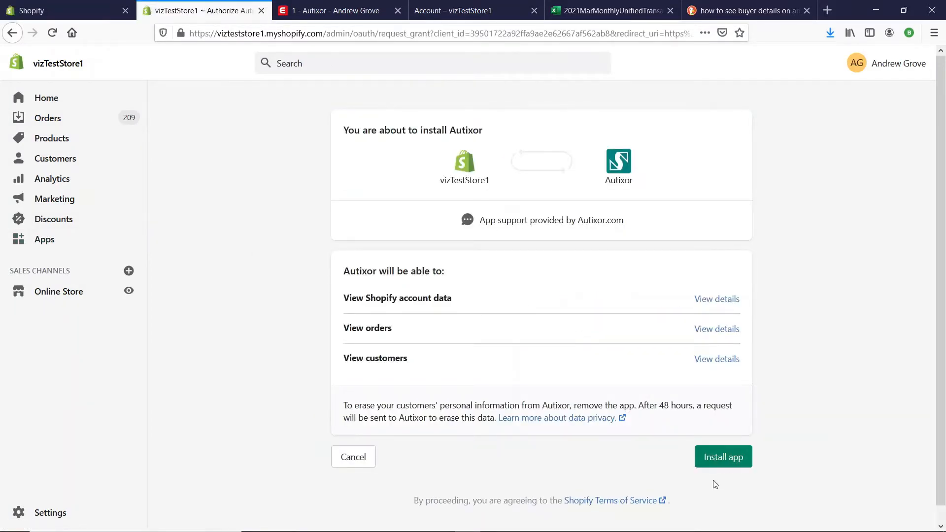
click(717, 459)
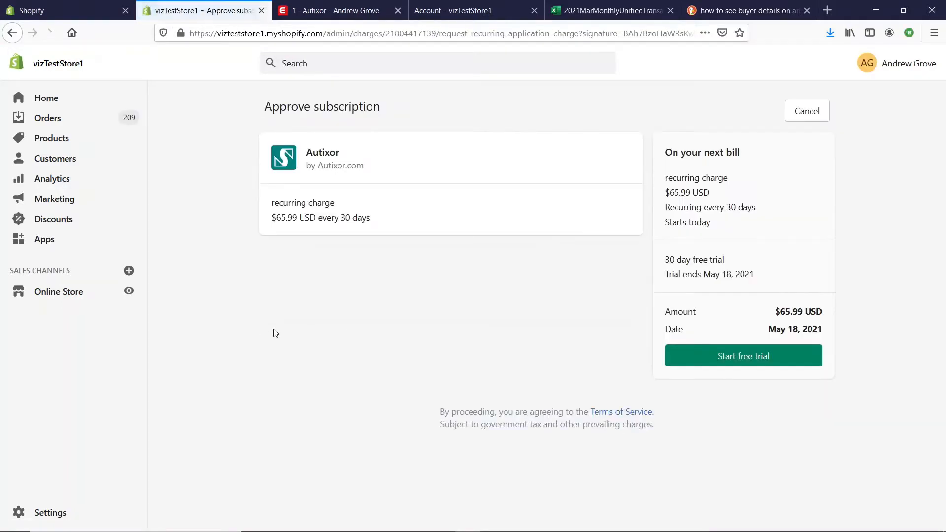
click(750, 361)
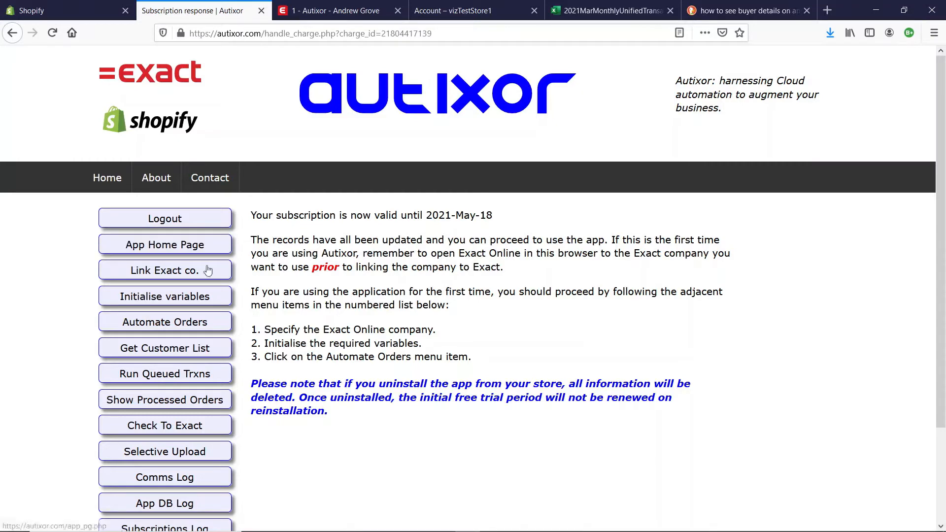
- Open Autixor's Exact company linking page and check that Exact Online is open in the same browser on the right company
click(183, 278)
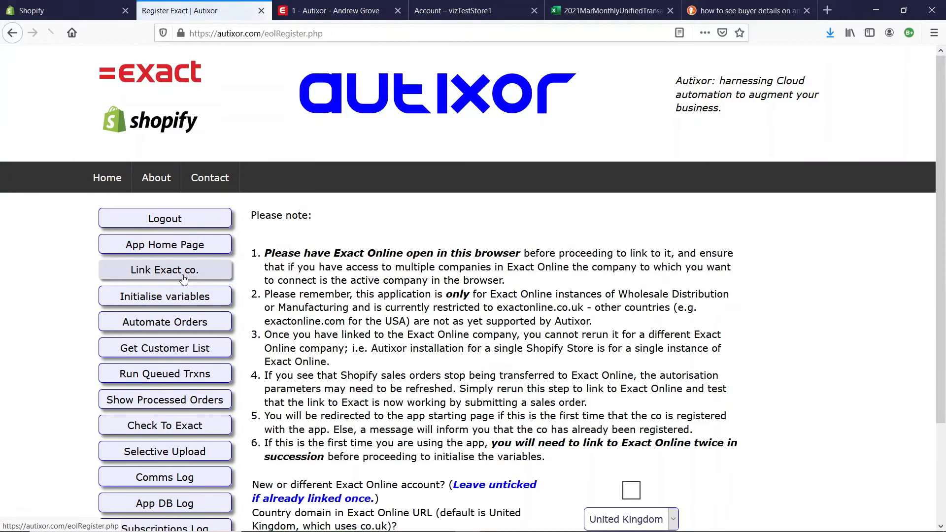
click(336, 9)
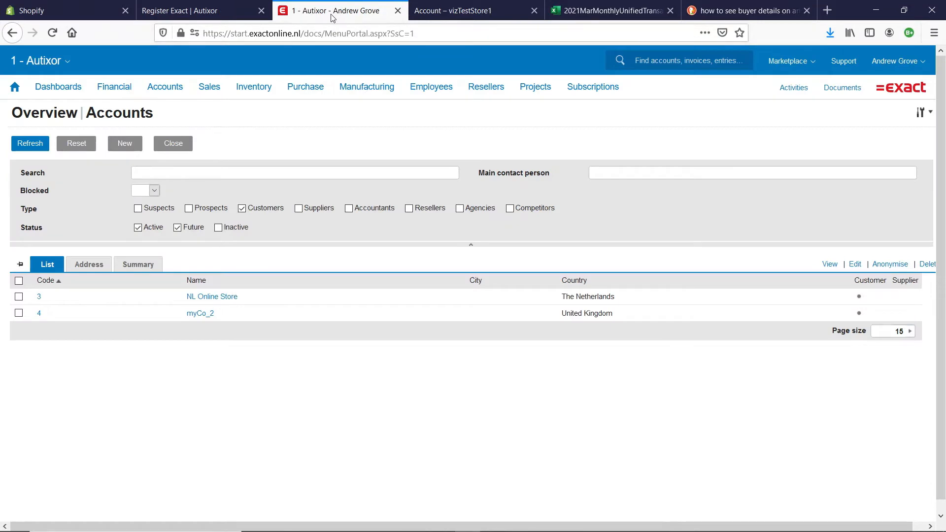
click(192, 7)
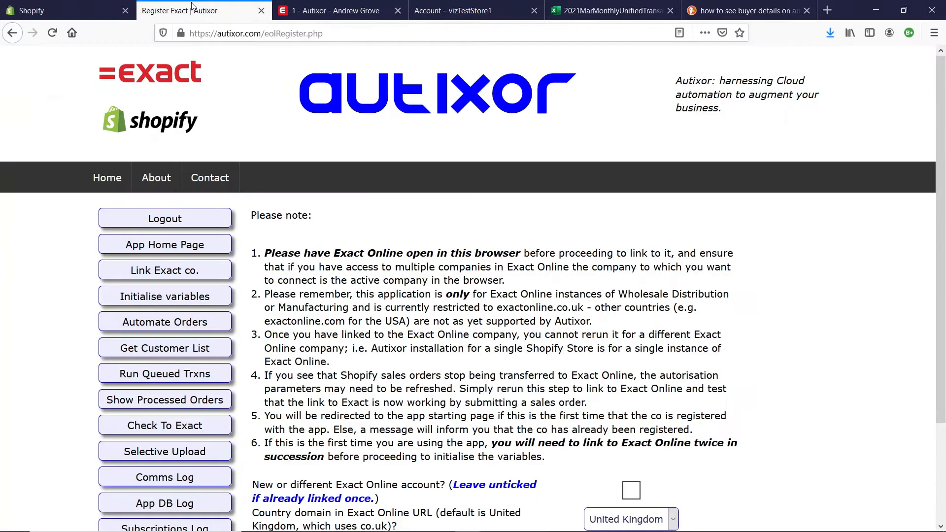
scroll(943, 273, down, 1)
drag(945, 274, 941, 362)
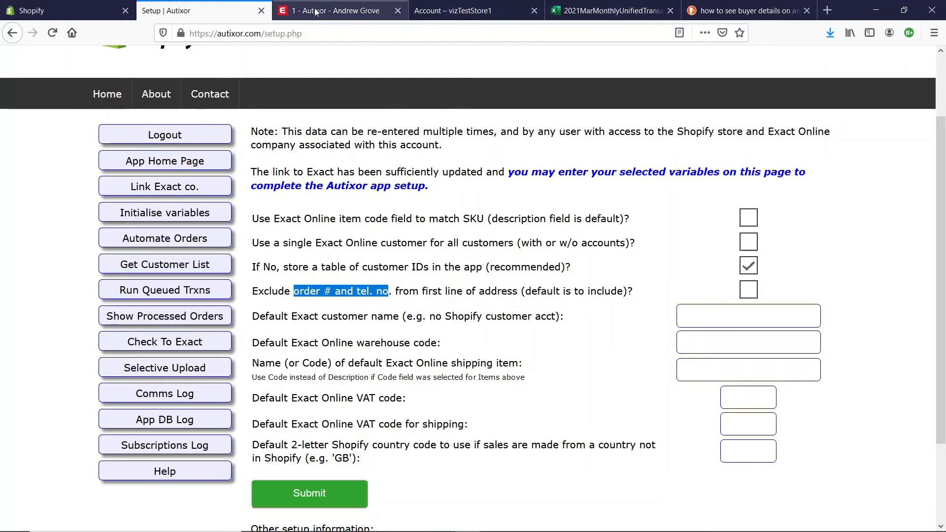
- Switch to Exact Online and open the most recent sales order to examine its delivery address
click(315, 8)
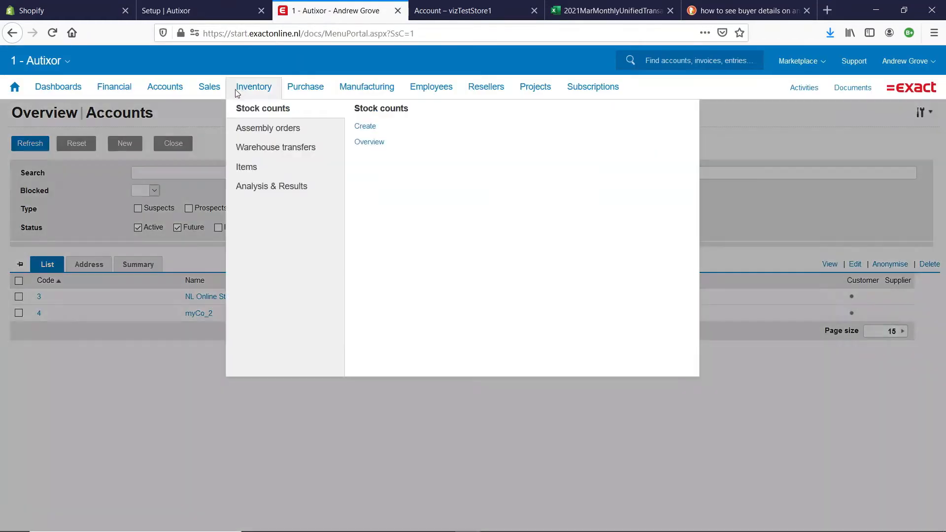
mouse_move(209, 87)
mouse_move(210, 166)
click(324, 144)
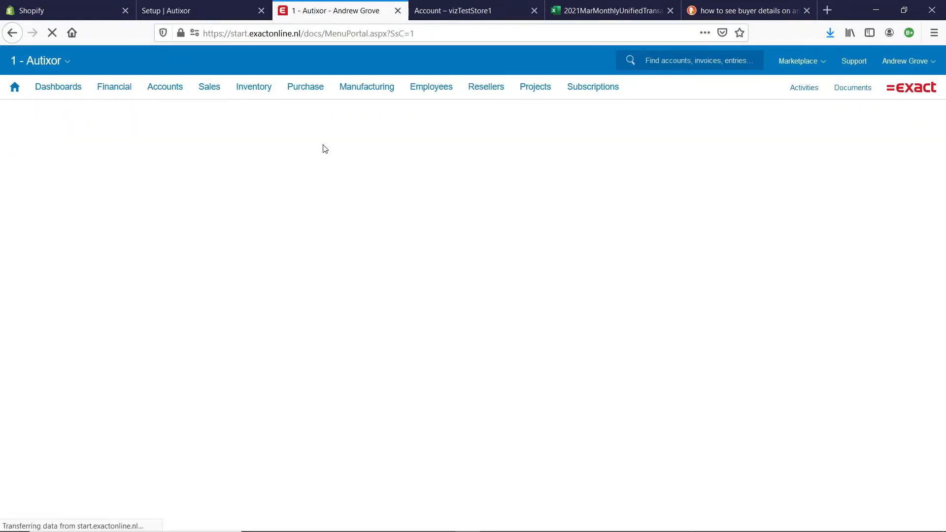
click(188, 279)
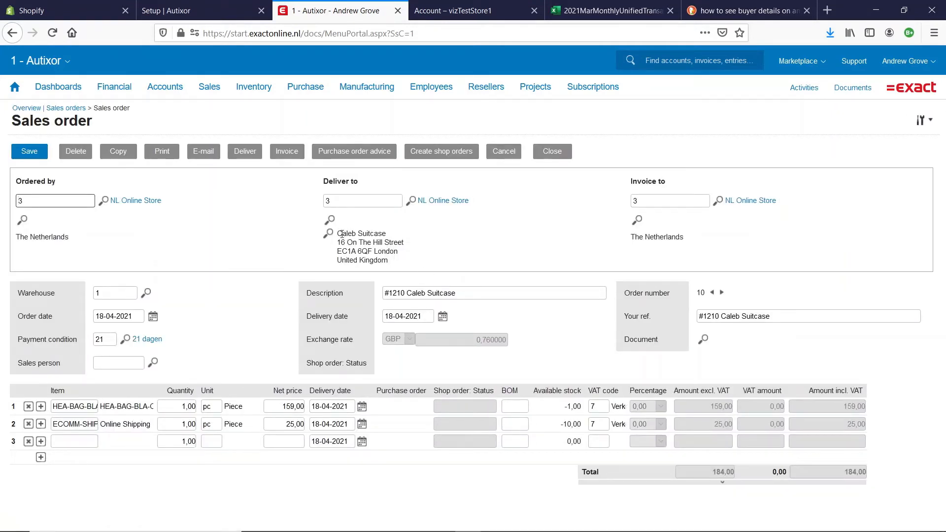
- Return to the sales orders overview and open the second most recent order to compare its delivery address
mouse_move(215, 93)
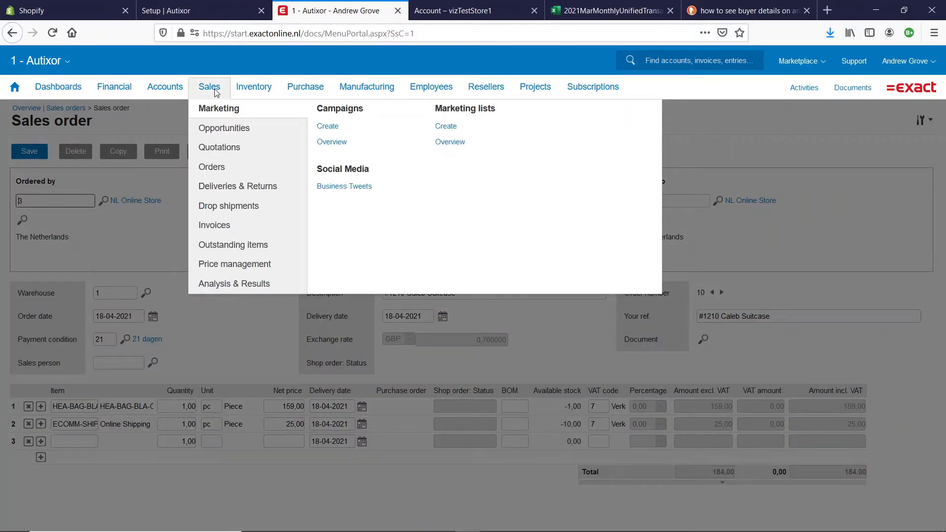
mouse_move(207, 168)
click(328, 144)
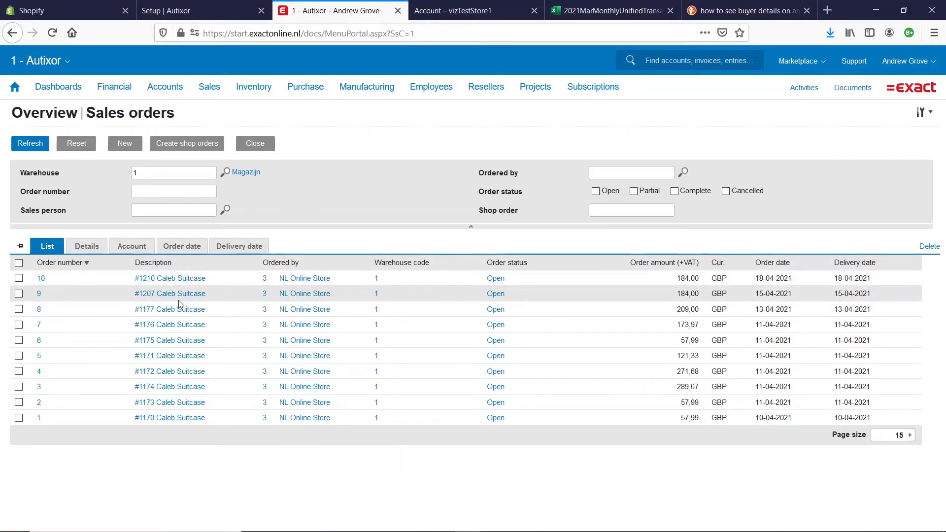
click(181, 295)
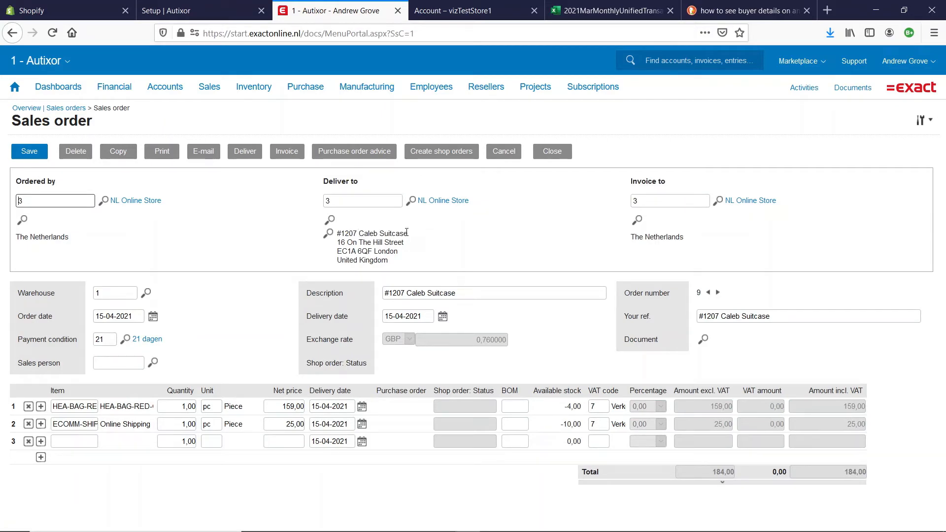
click(254, 87)
- In the Autixor setup form, set the default Exact customer name to NL Online Store and the default warehouse code to 1
click(219, 9)
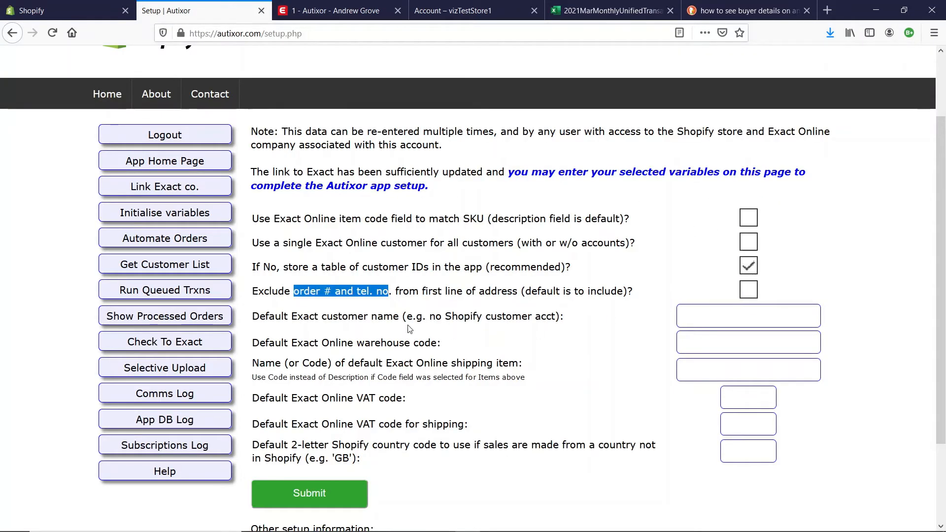
click(718, 316)
text(NL)
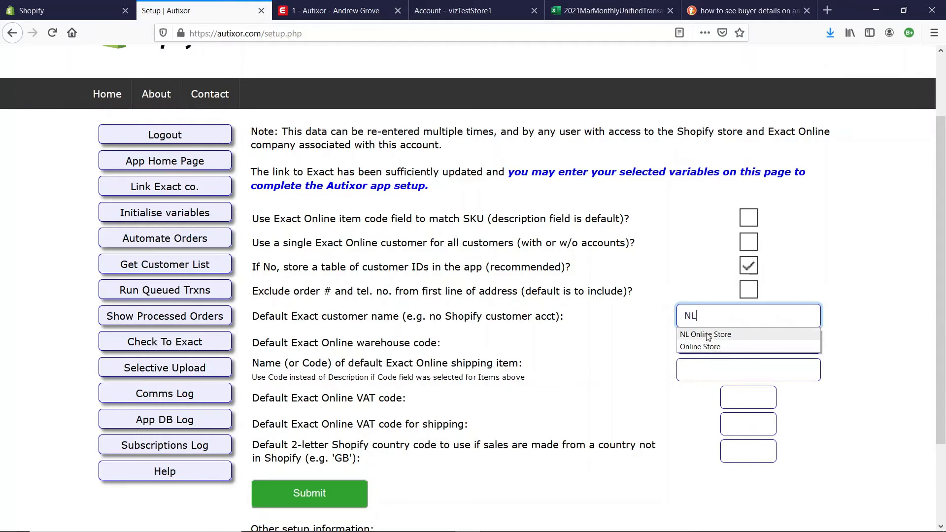
click(707, 335)
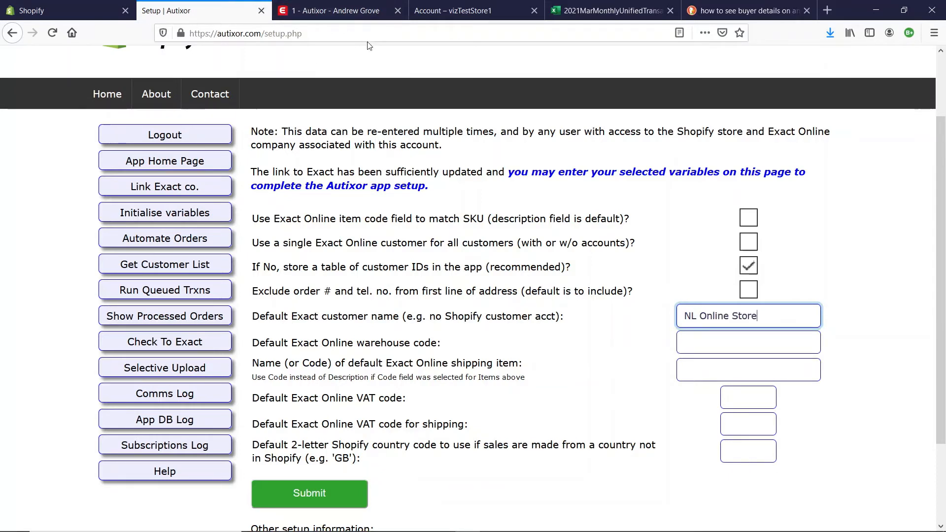
click(725, 344)
text(1)
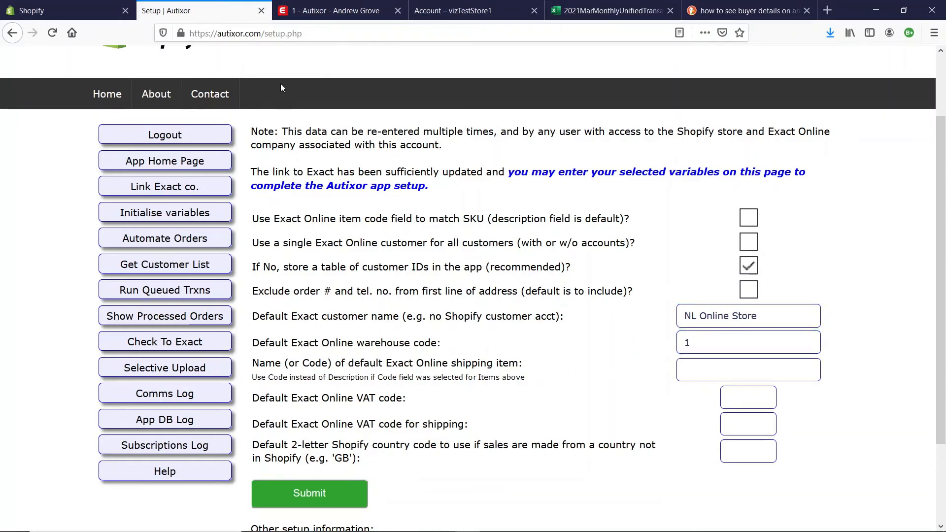
- Look up the available warehouse codes in the Exact Online master data
click(320, 11)
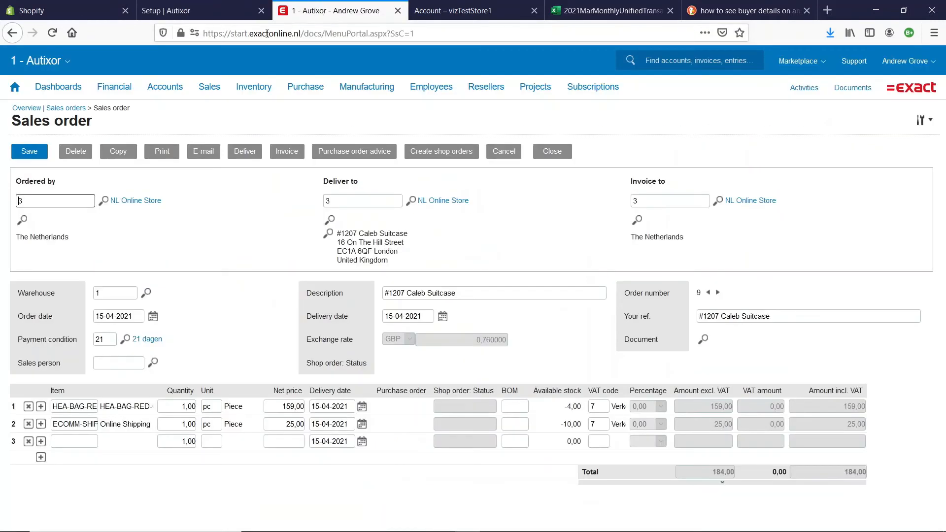
click(63, 61)
click(32, 164)
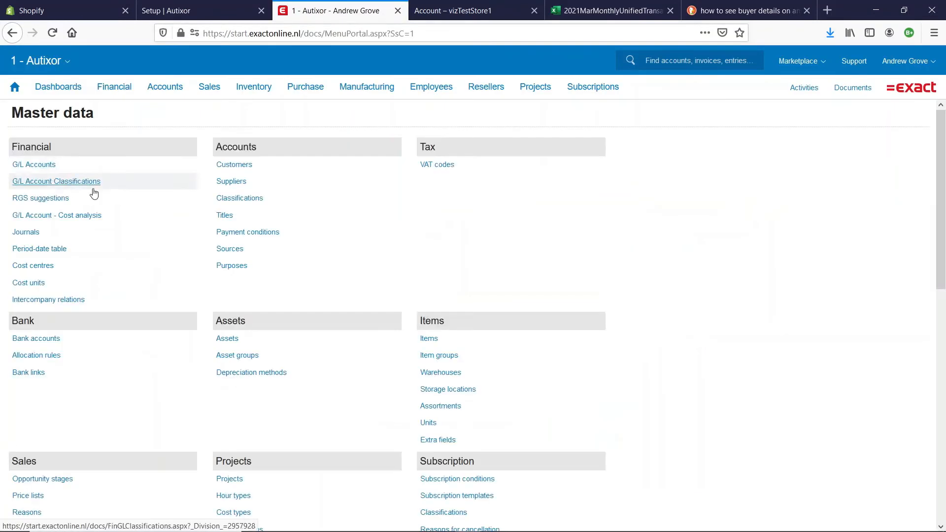
click(454, 373)
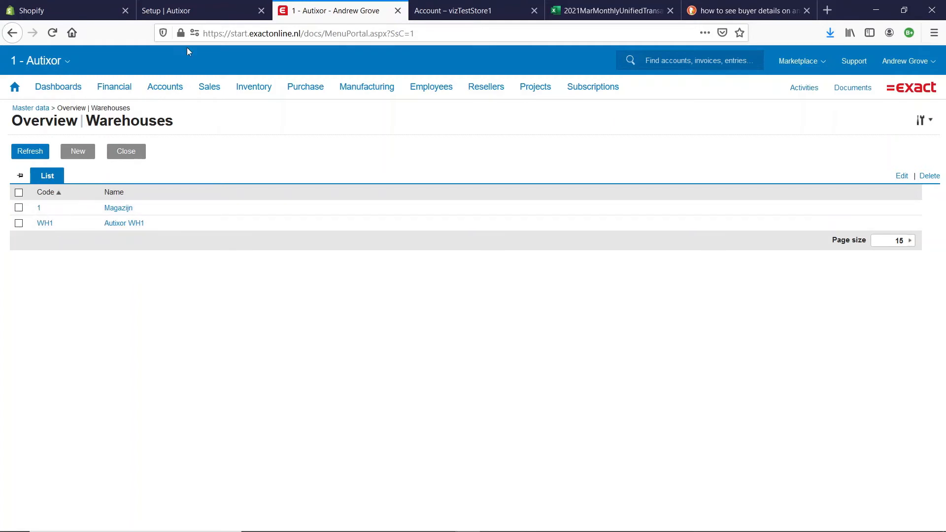
- Back in the Autixor setup form, set the default Exact Online shipping item to Online Shipping
click(175, 10)
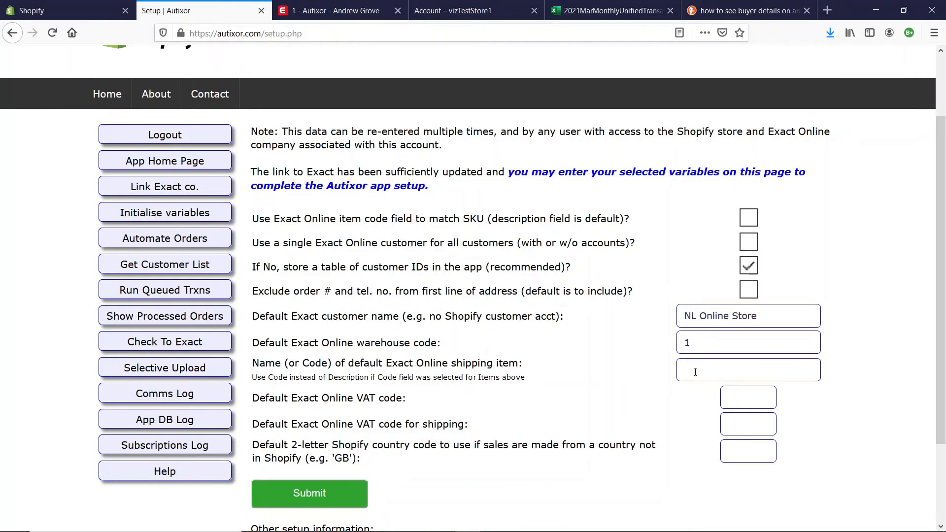
click(739, 375)
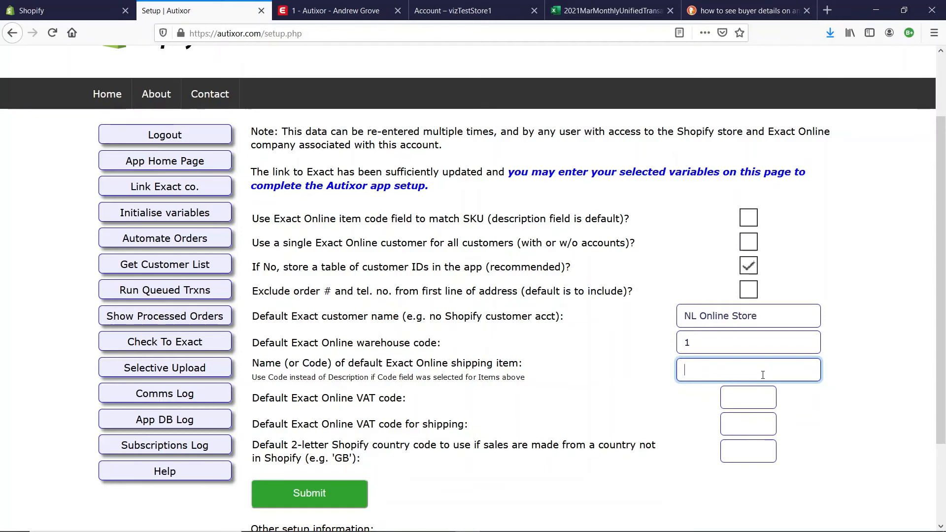
text(Online)
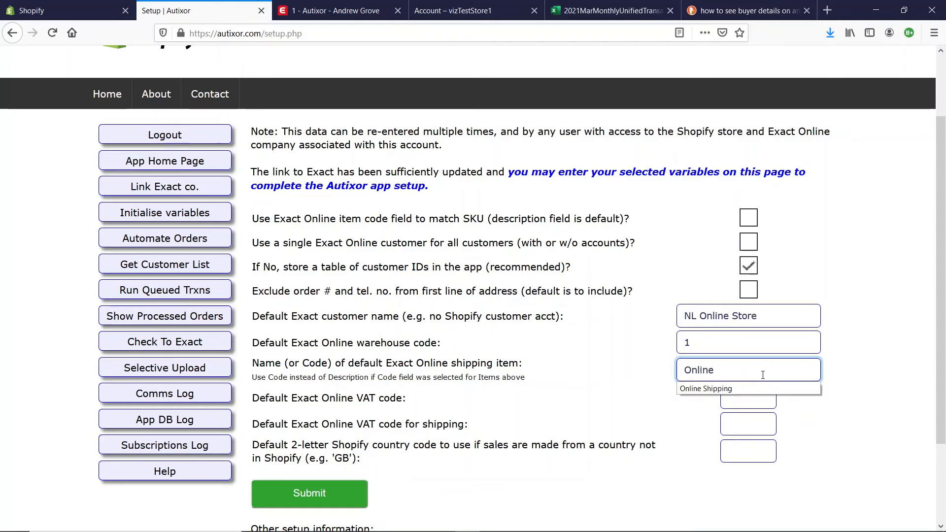
click(757, 389)
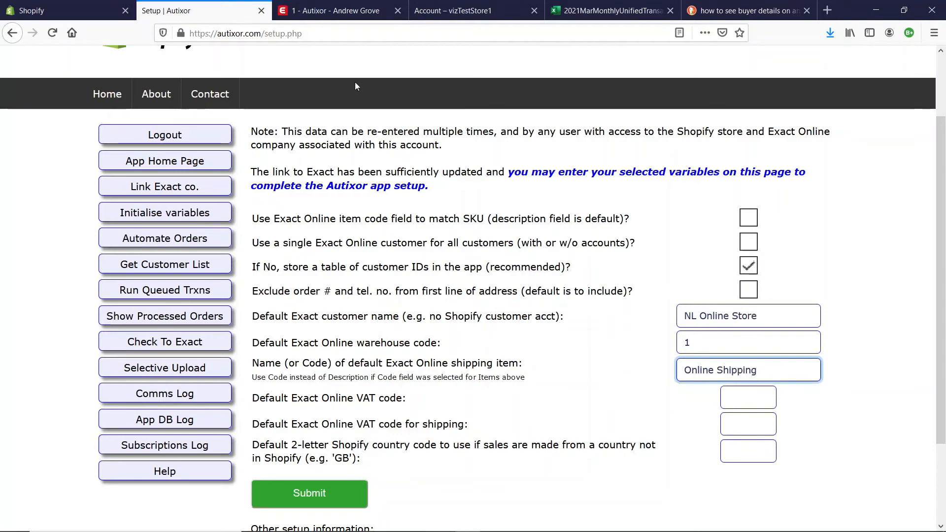
- In the Exact Online master data, open the Shipping item group and view the items it contains
click(329, 11)
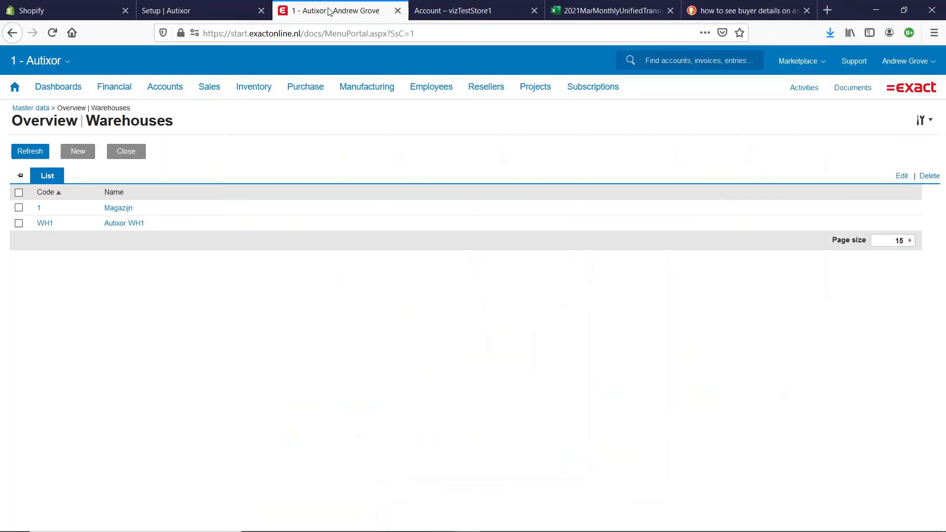
click(66, 66)
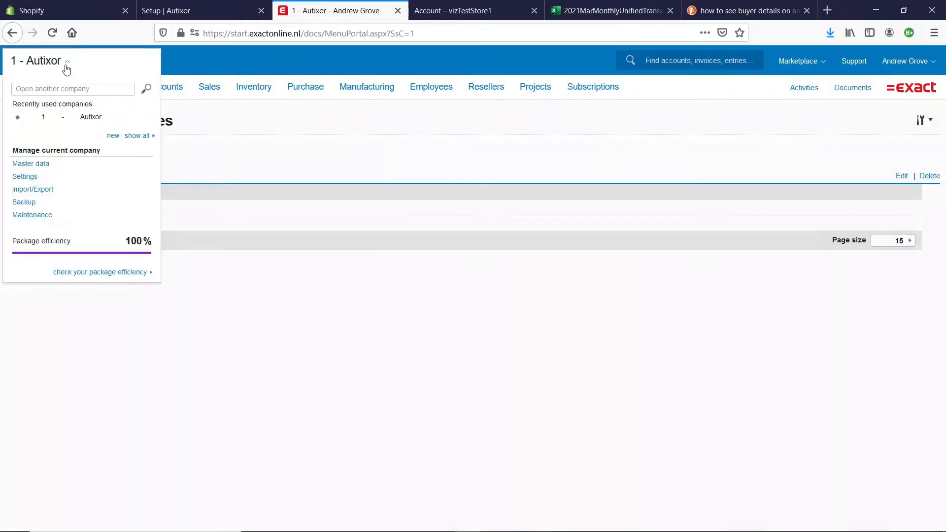
click(38, 164)
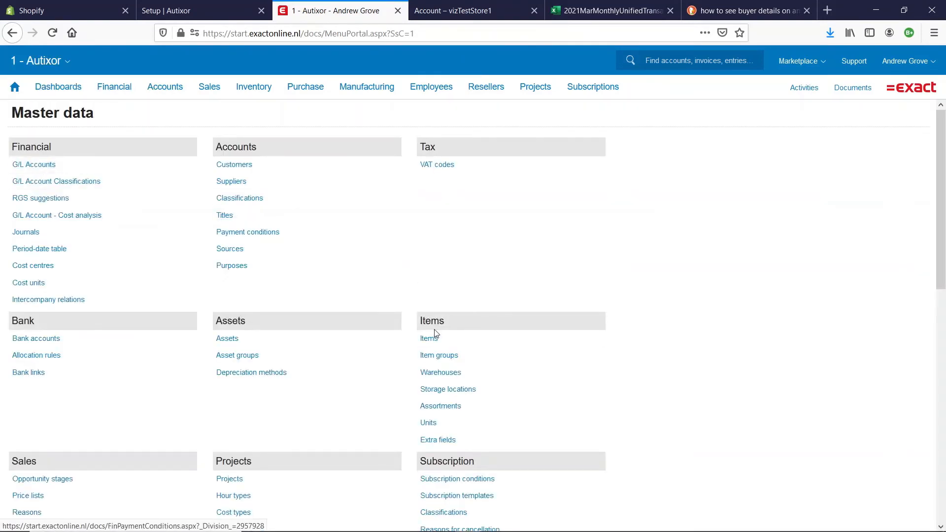
click(439, 357)
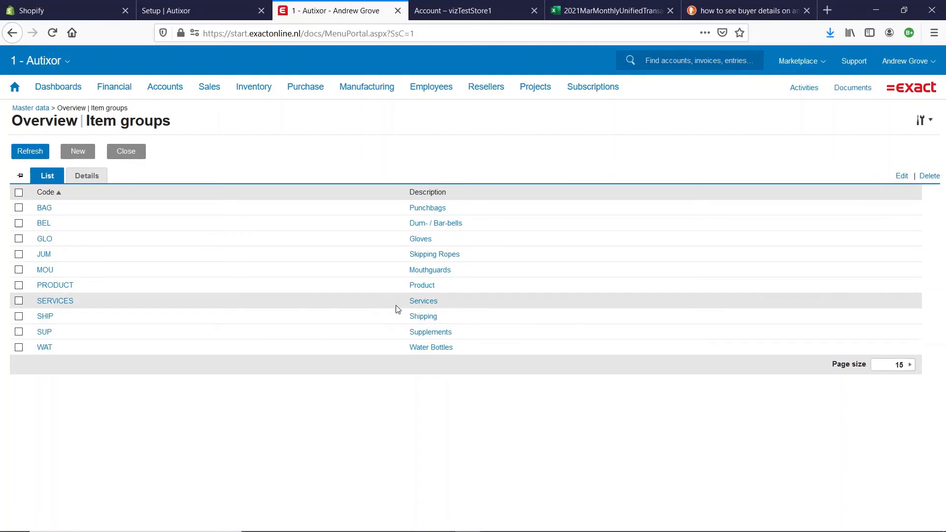
click(427, 319)
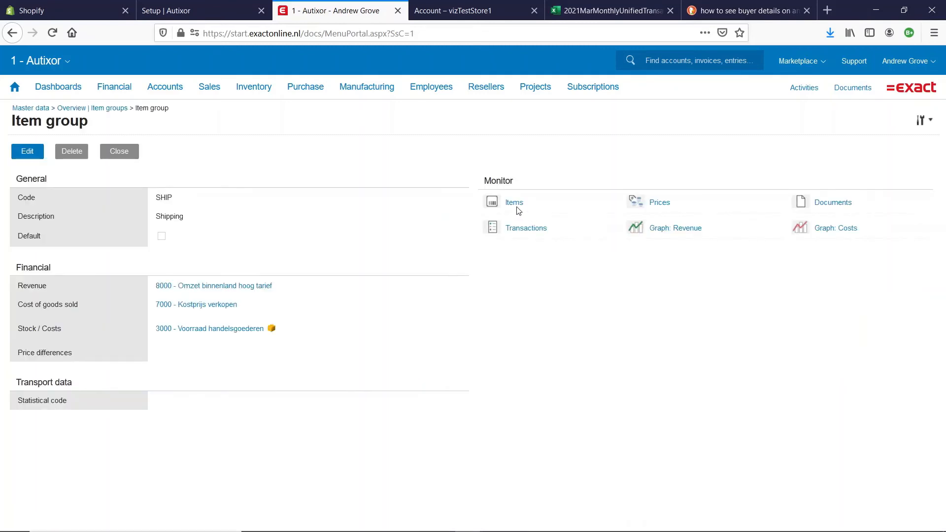
click(514, 203)
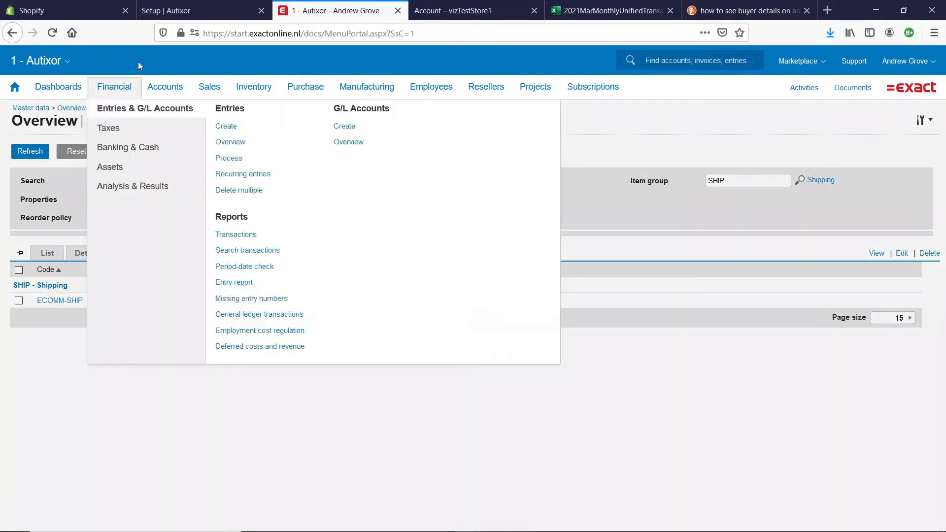
- In the Autixor setup form, set both the default VAT code and the default VAT code for shipping to 7
click(168, 11)
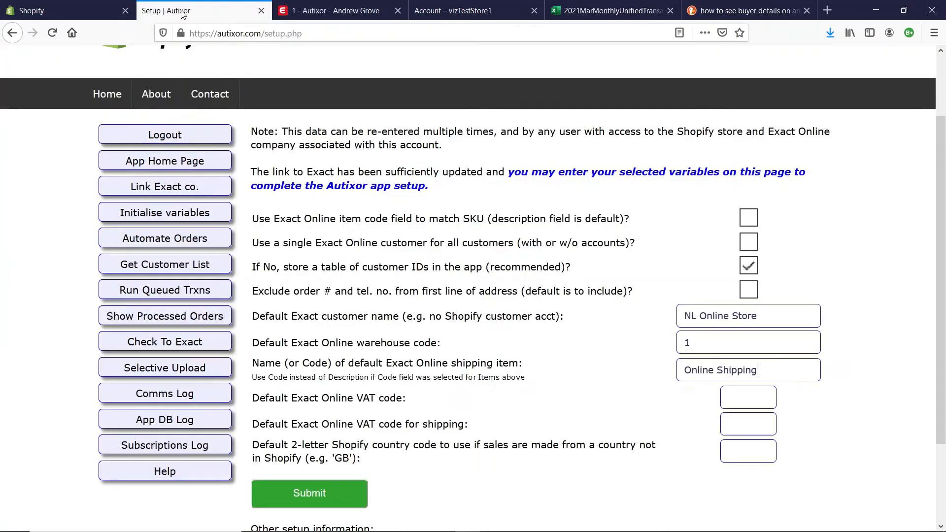
click(752, 403)
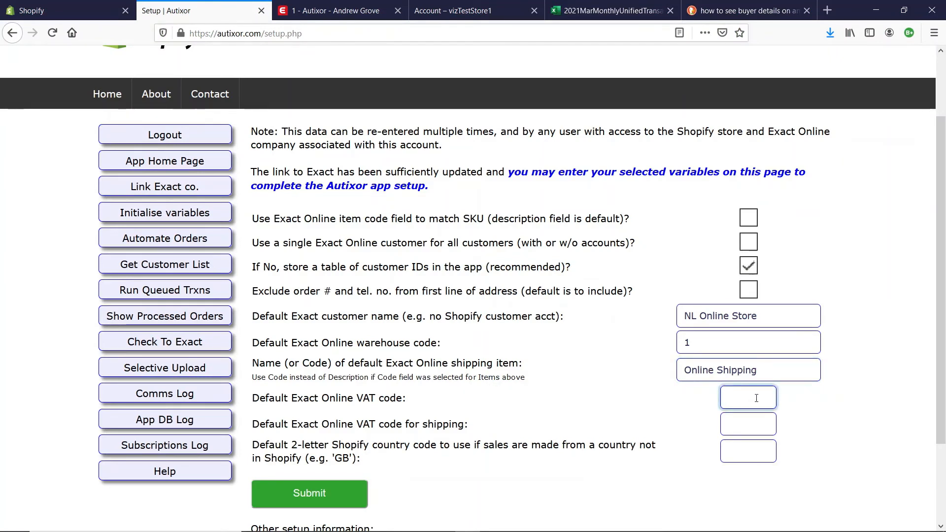
text(7)
click(756, 431)
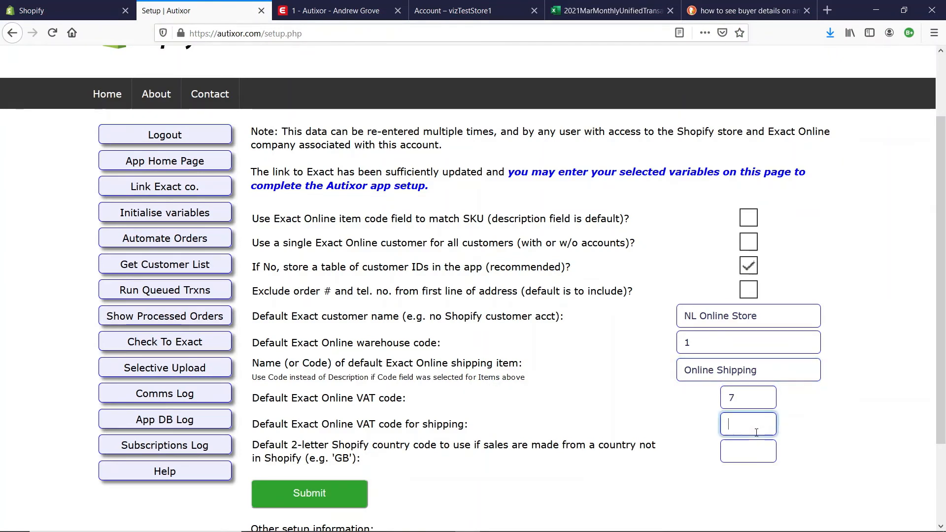
text(7)
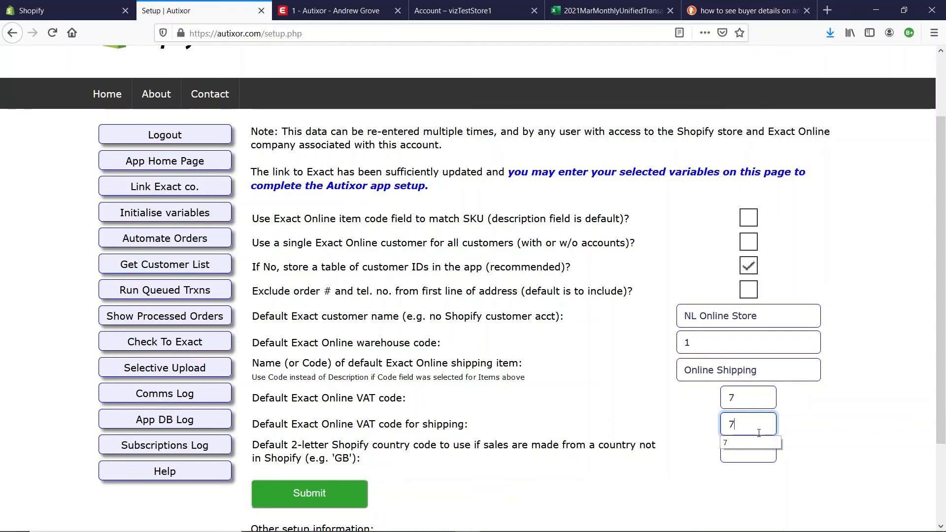
- Set the default 2-letter Shopify country code to NL and submit the setup variables
click(825, 424)
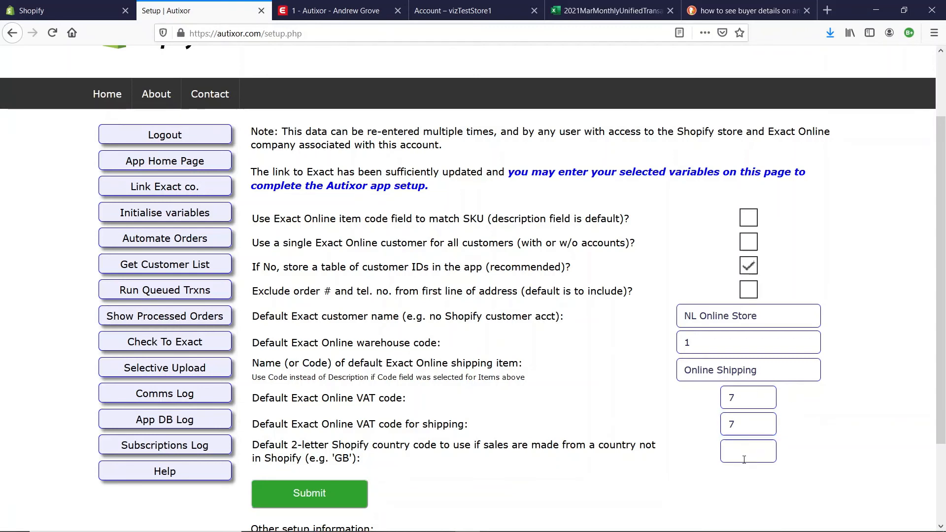
click(758, 446)
text(NL)
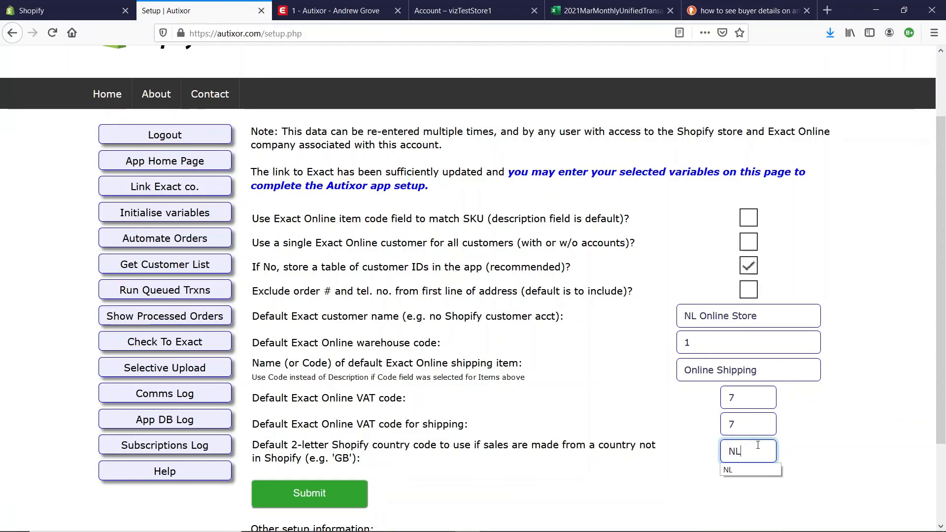
click(517, 514)
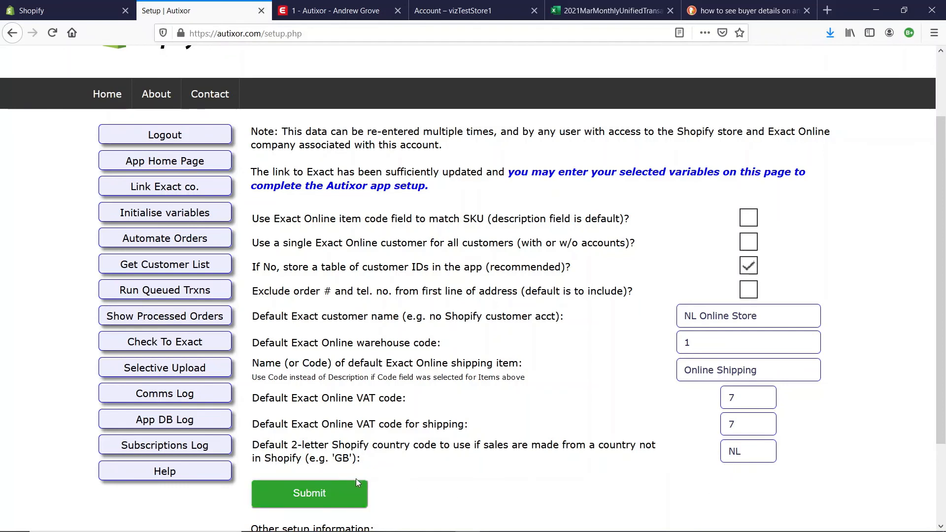
click(306, 496)
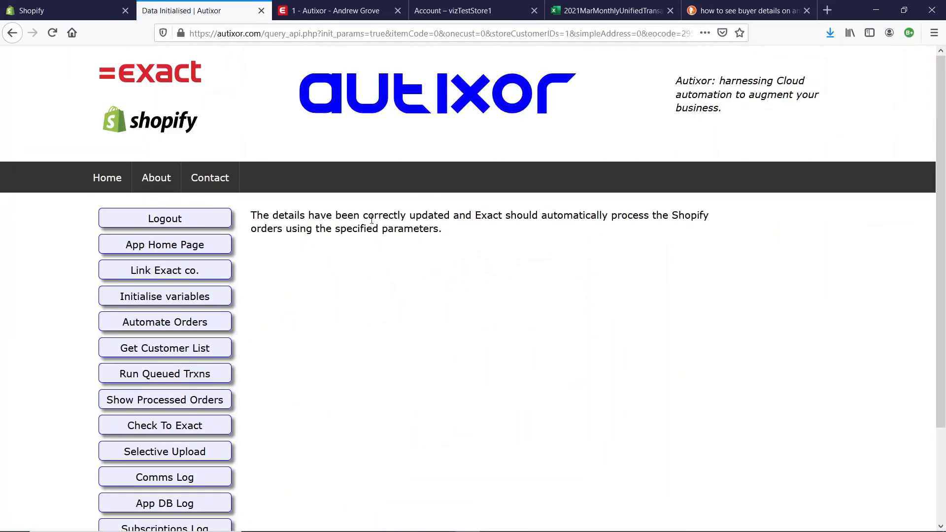
- Turn on order automation so the app collects order information from the Shopify store
drag(306, 217, 453, 217)
click(392, 335)
click(200, 324)
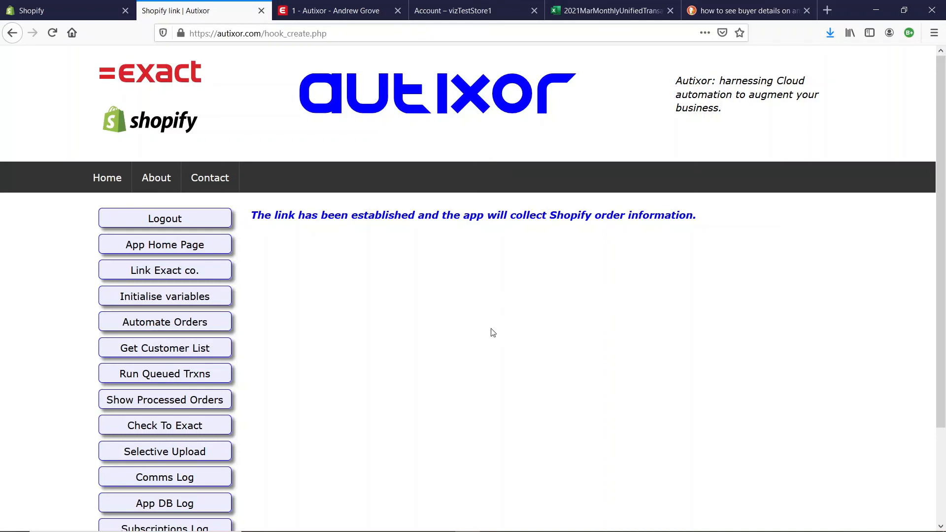
mouse_move(594, 531)
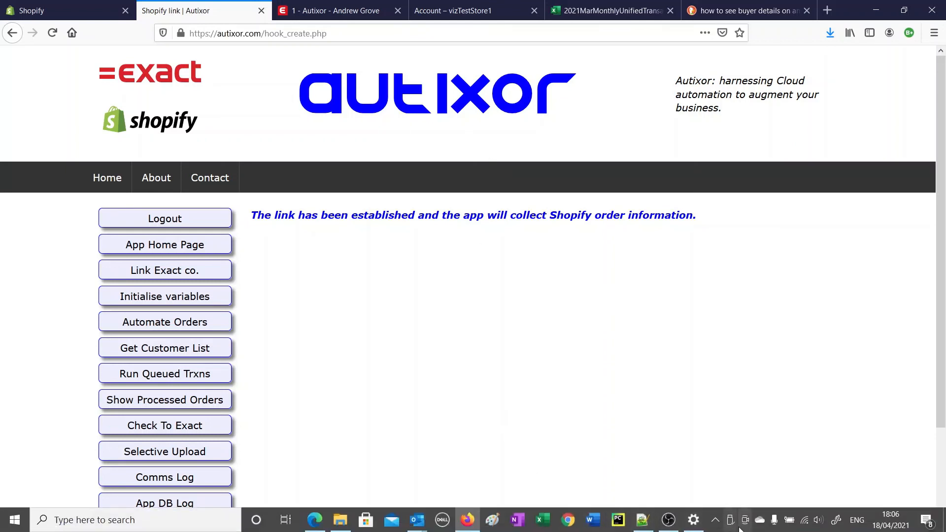